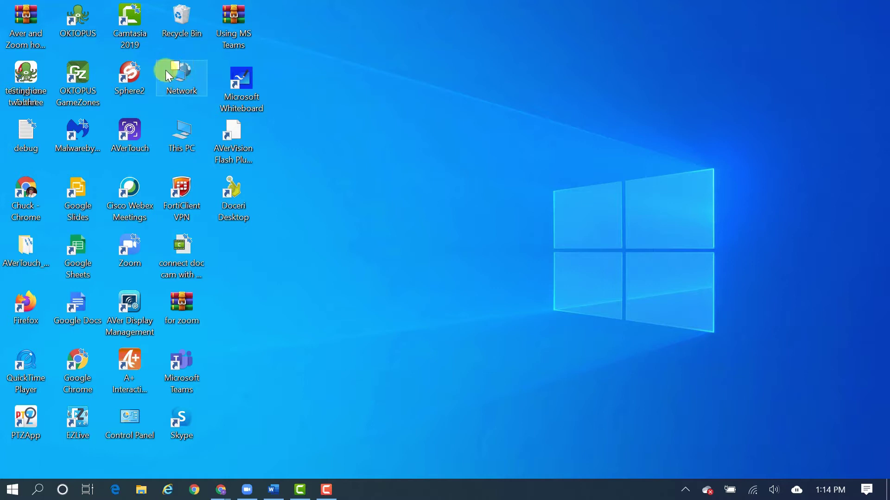
- Launch Sphere2 and show 3 cameras in a maximised side-by-side view
double_click(132, 72)
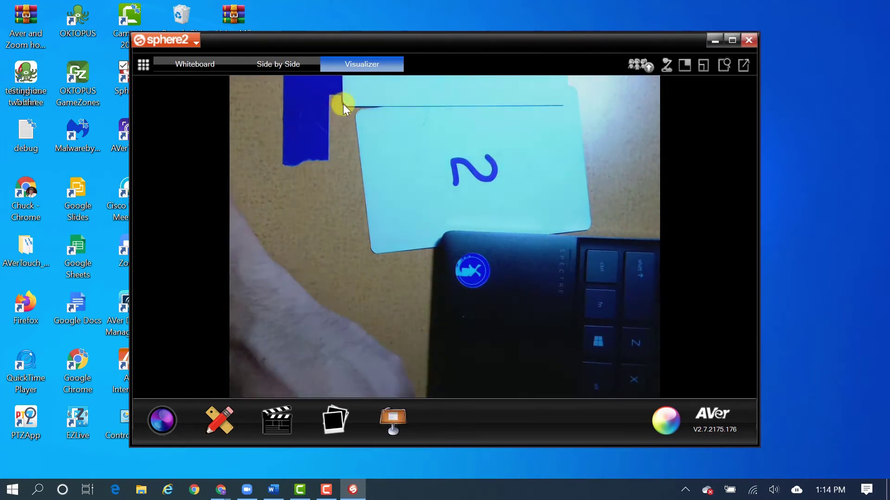
click(280, 64)
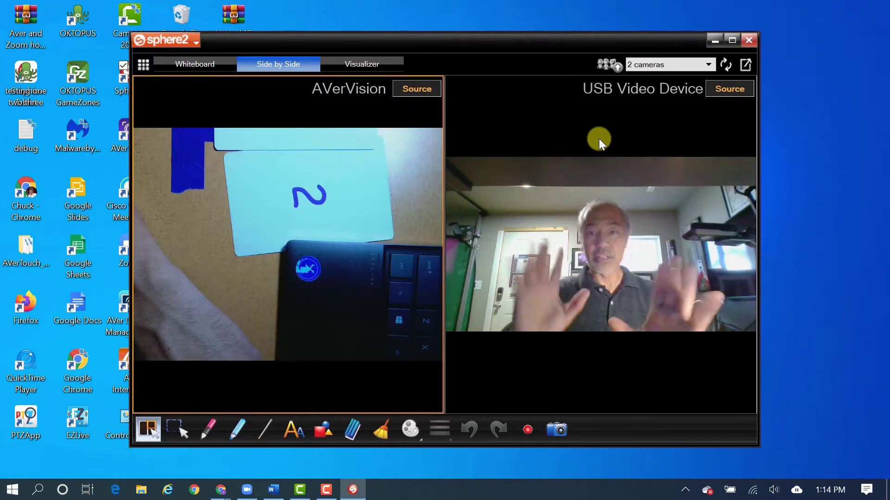
click(732, 40)
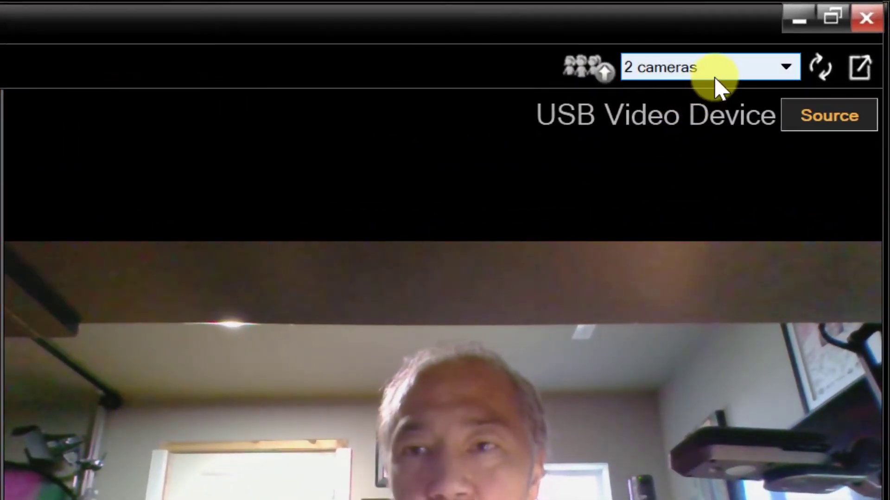
click(719, 83)
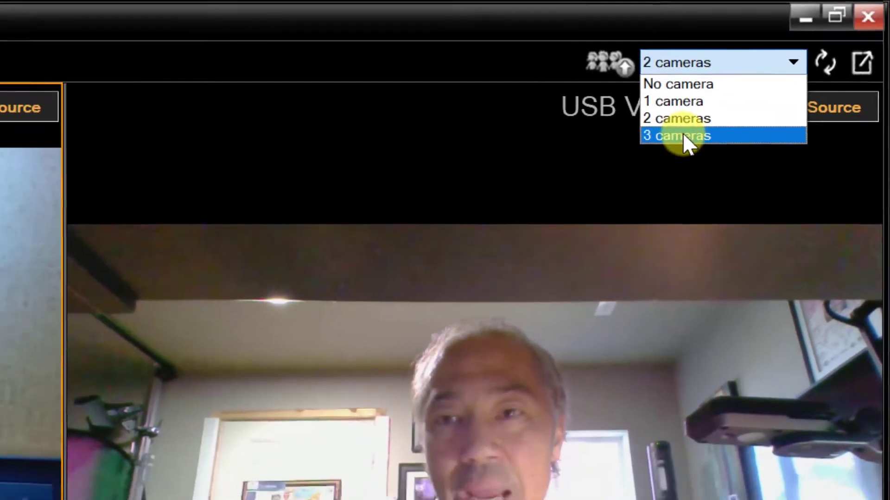
click(670, 147)
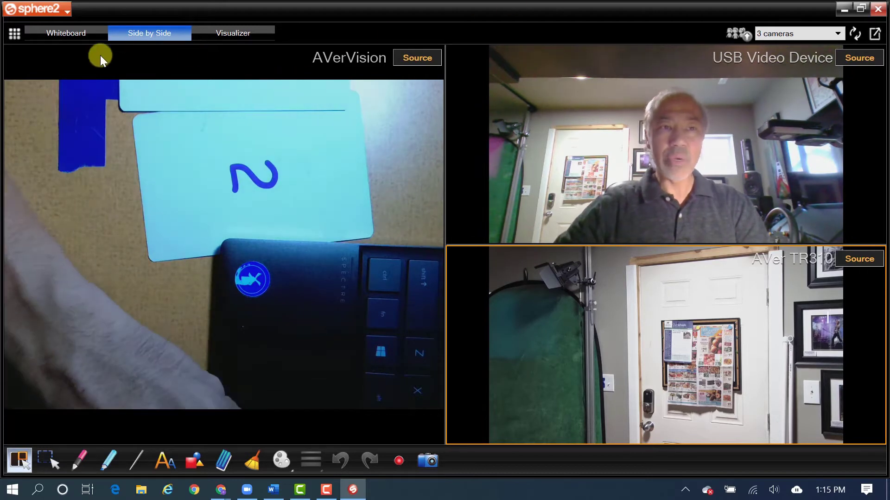
- Add the $20.jpg, $5.jpg and $1.jpg images from the gallery to the side-by-side layout
click(15, 32)
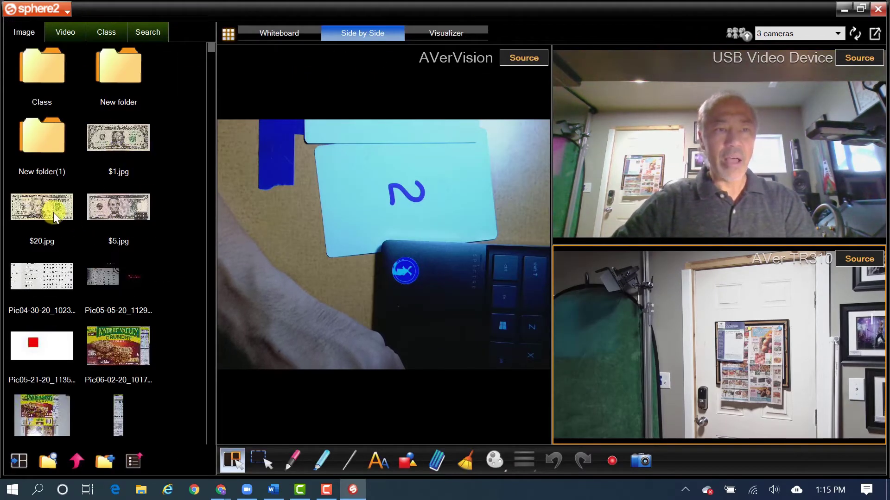
drag(45, 207, 311, 253)
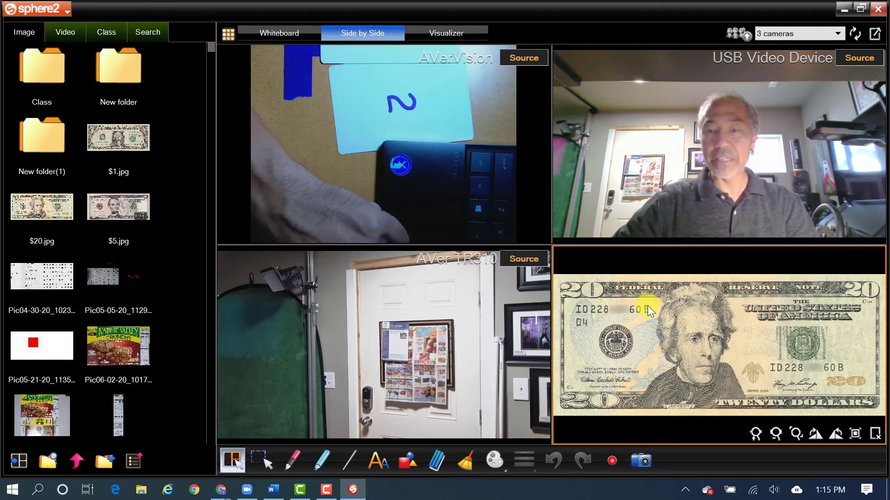
drag(107, 201, 555, 165)
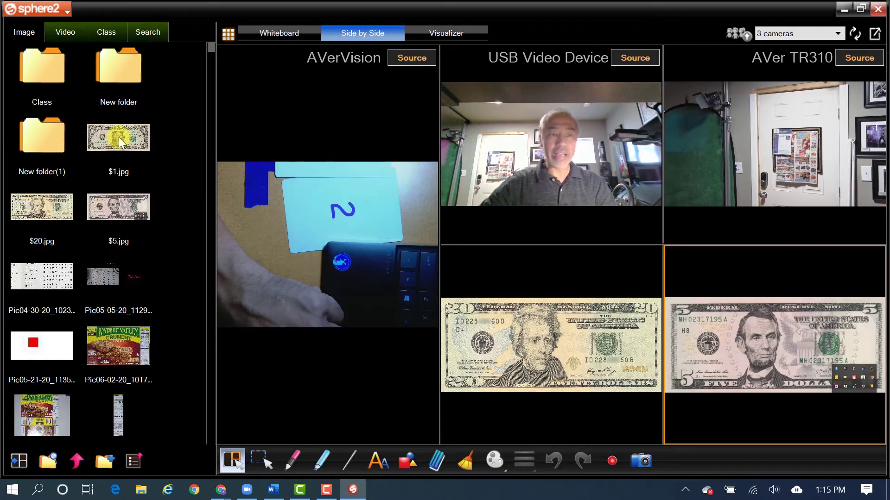
drag(118, 137, 337, 160)
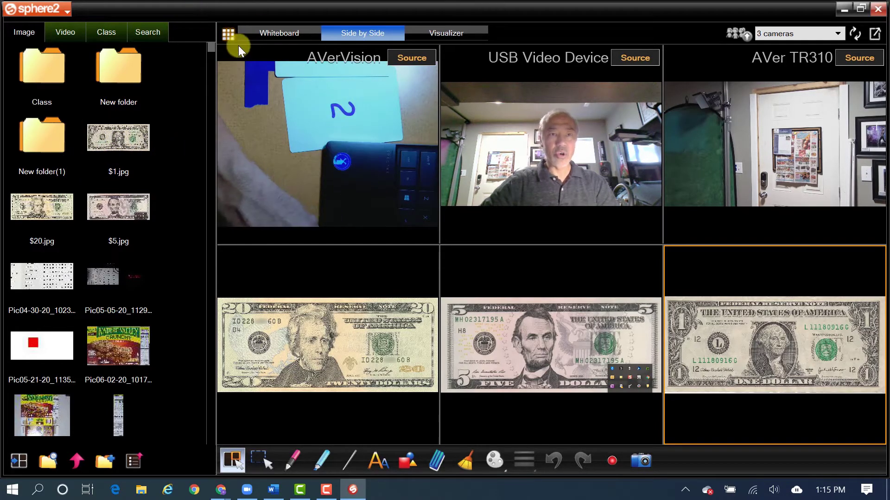
- Hide the image gallery and resize the panes so the bill images get more height and the $1 pane is wider
click(229, 36)
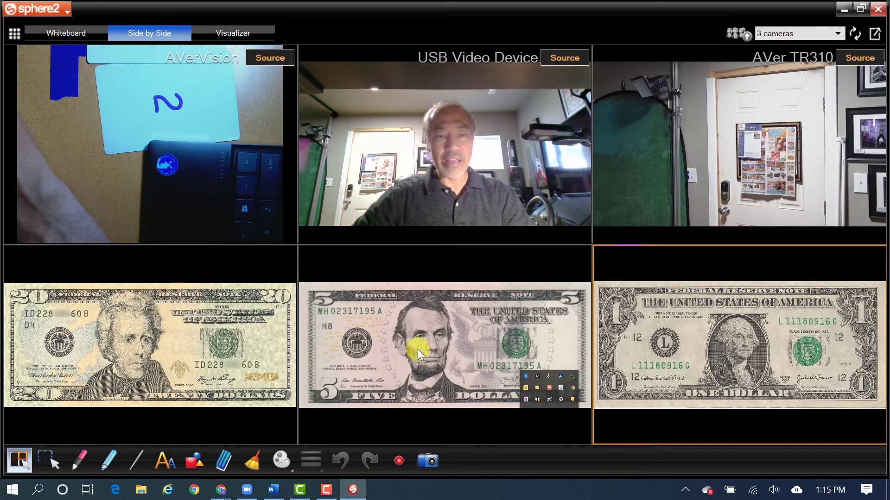
mouse_move(668, 344)
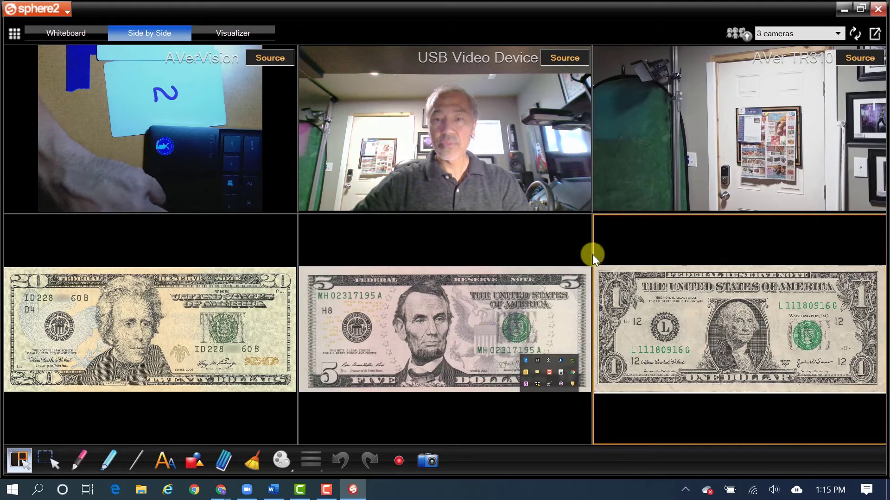
drag(593, 255, 576, 279)
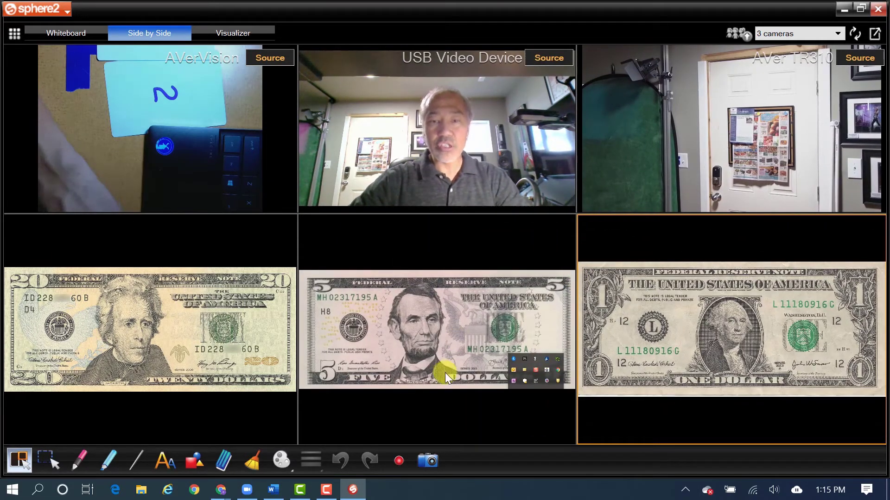
- Expand the $1 bill image to fill the whole view and restore the six-pane layout
mouse_move(677, 377)
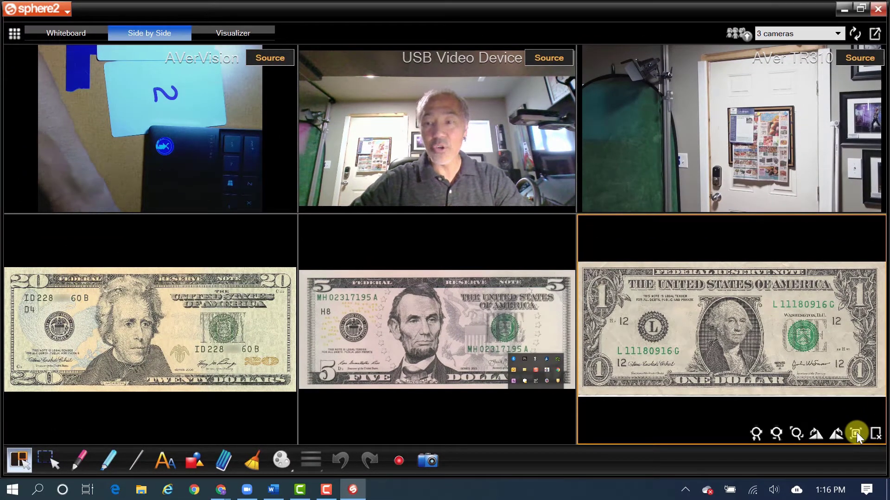
click(855, 433)
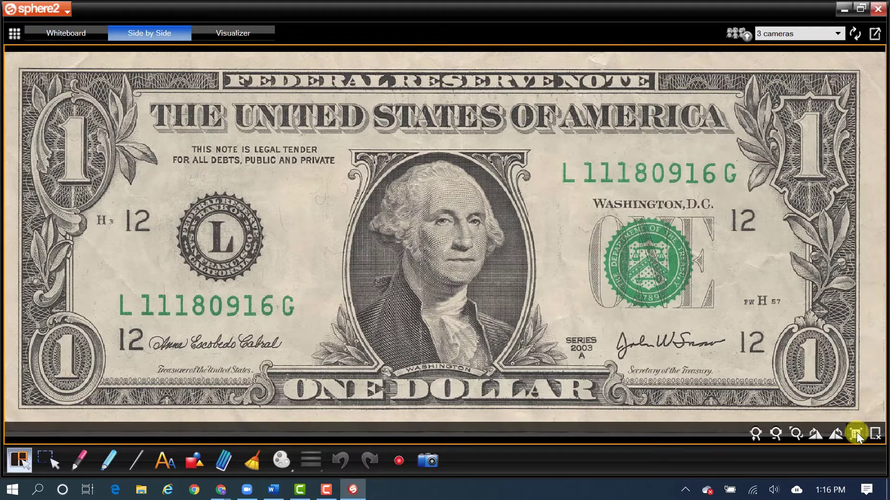
click(855, 433)
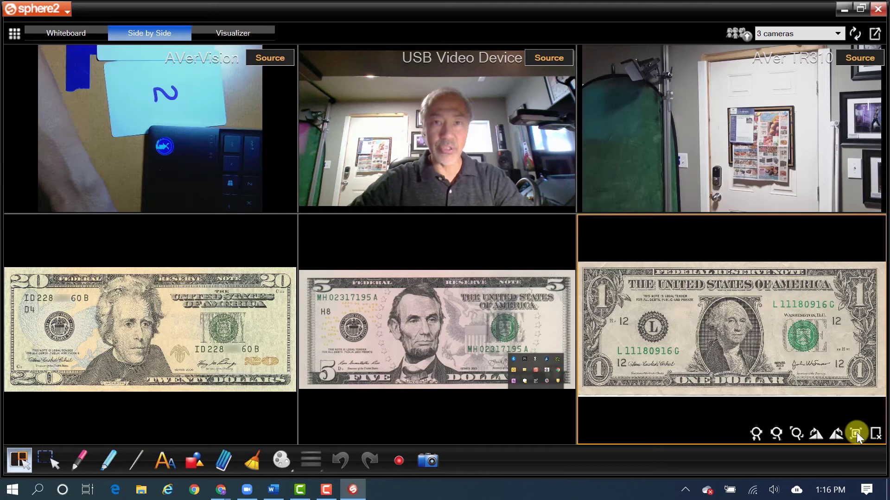
- Rotate the $1 bill image counterclockwise in 90-degree turns until it is upright again
click(838, 434)
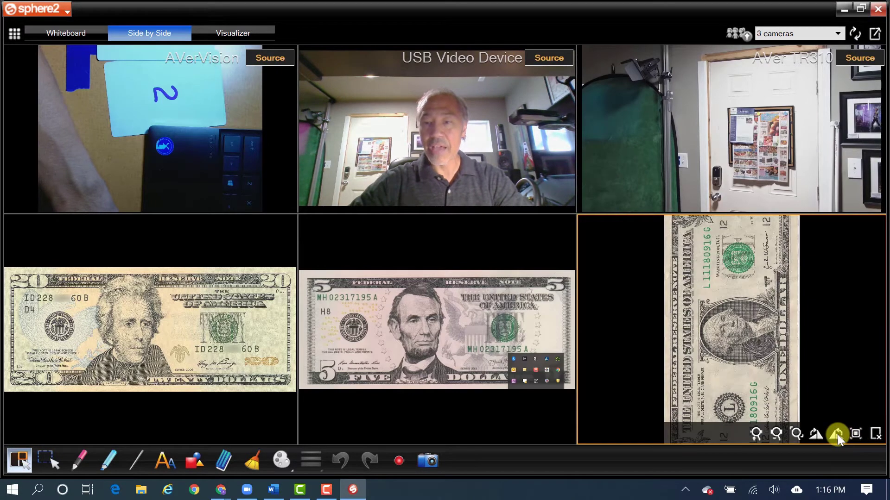
click(838, 434)
click(838, 434)
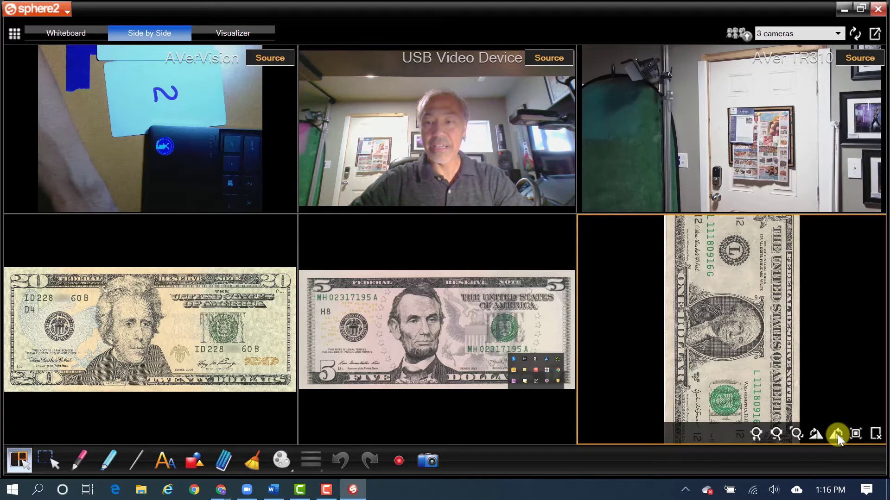
click(837, 436)
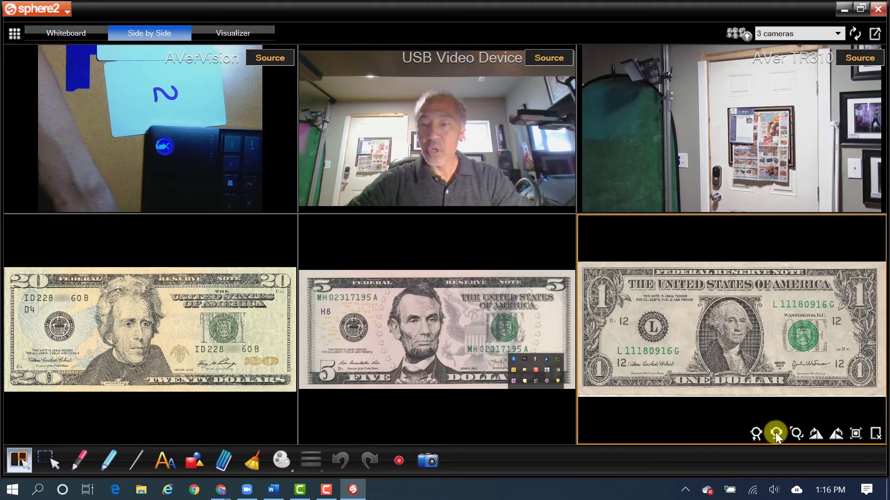
- Zoom in on the $1 bill image and reposition it to frame the Washington portrait
click(752, 434)
click(752, 433)
click(752, 432)
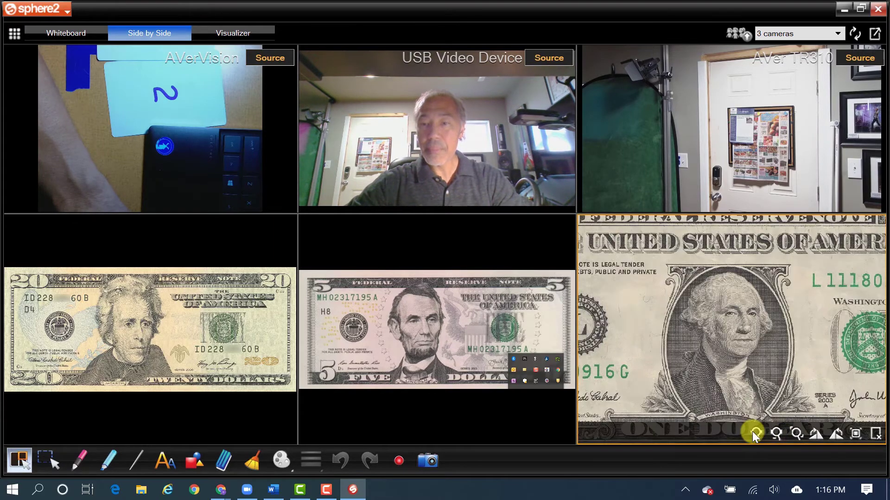
click(752, 431)
click(752, 432)
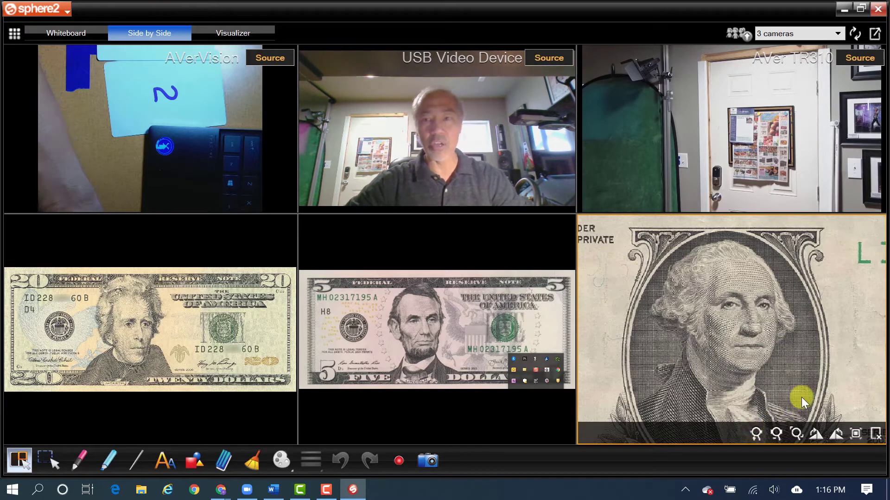
drag(780, 350, 741, 336)
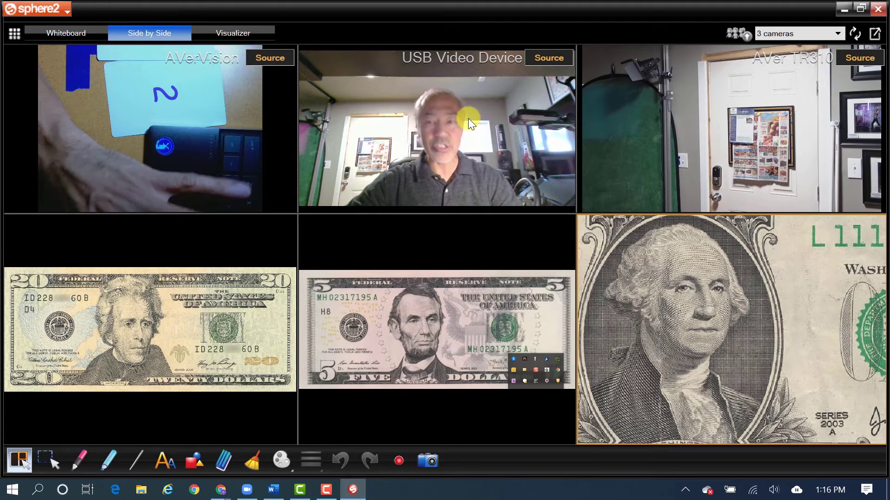
- Zoom in on the $5 bill image and reposition it to frame the Lincoln portrait
click(477, 360)
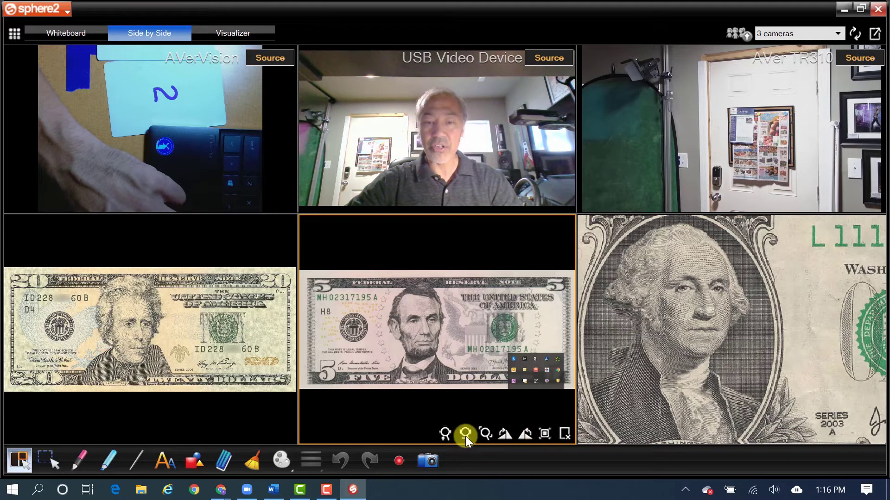
click(445, 433)
click(445, 433)
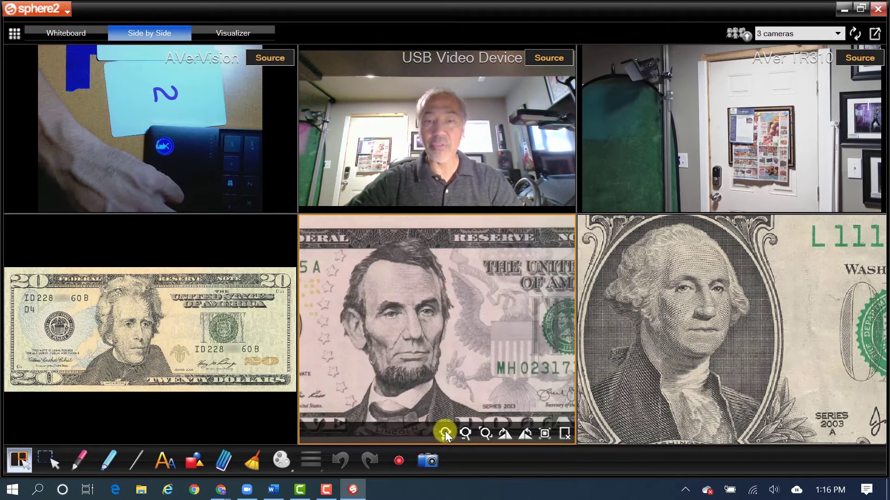
click(445, 433)
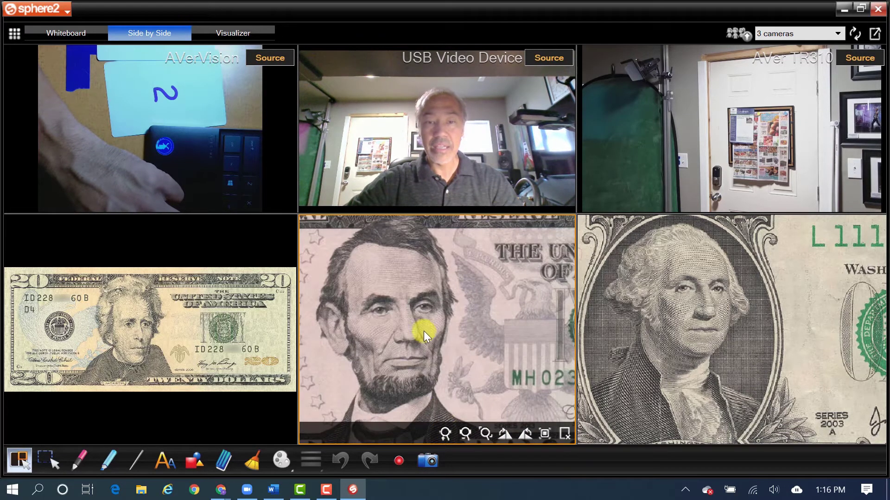
drag(423, 331, 446, 354)
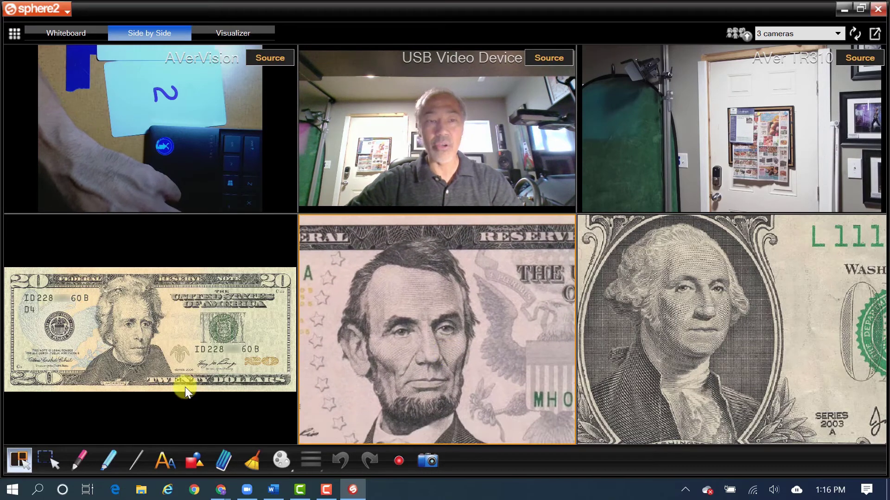
- Zoom in on the $20 bill image until the Jackson portrait fills most of its pane
click(170, 382)
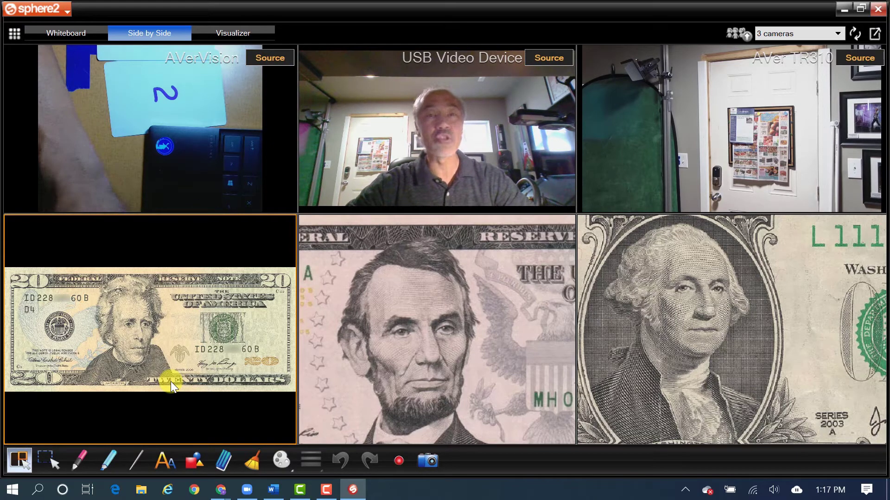
mouse_move(171, 382)
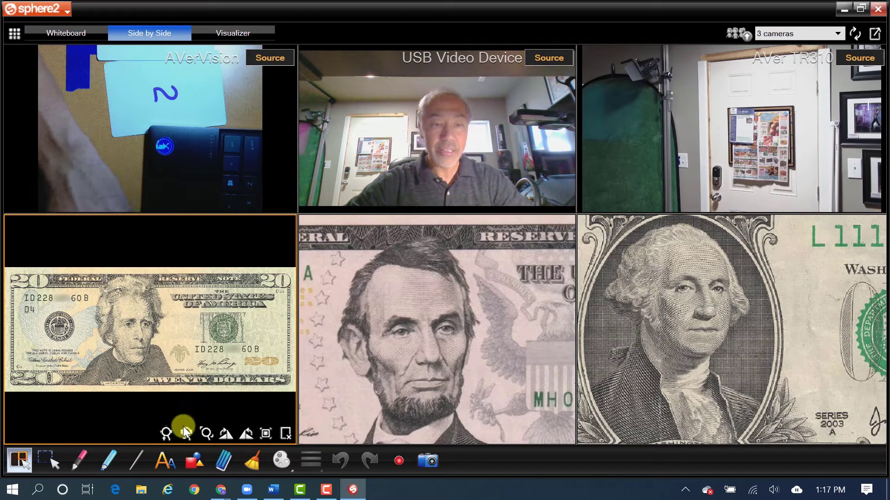
click(166, 433)
click(166, 433)
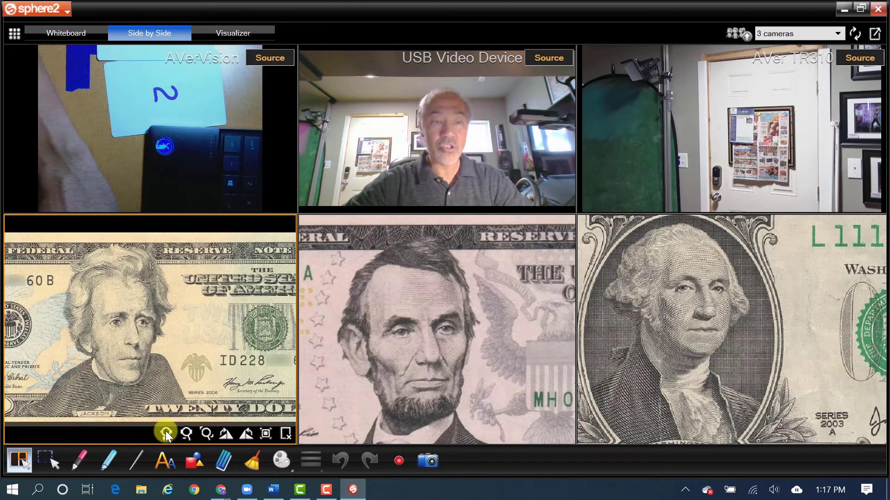
click(165, 433)
click(166, 433)
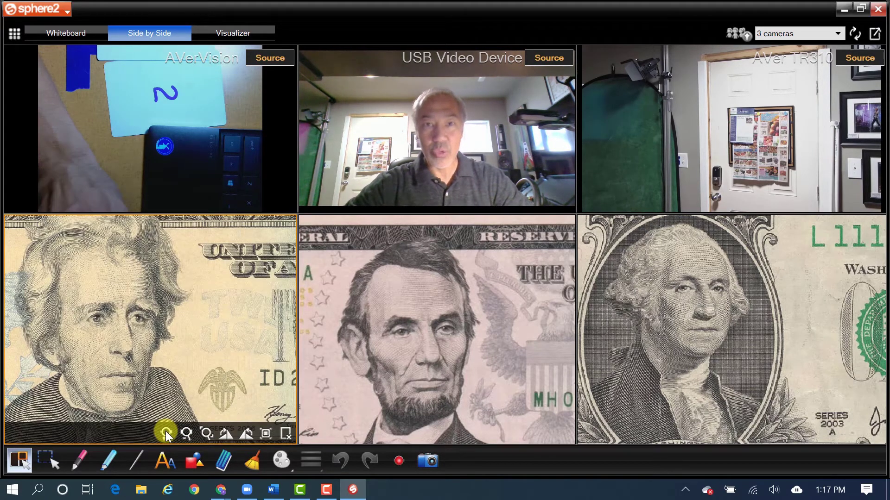
- Draw one red freehand pen line across the three bill images and another across the three camera feeds
click(78, 459)
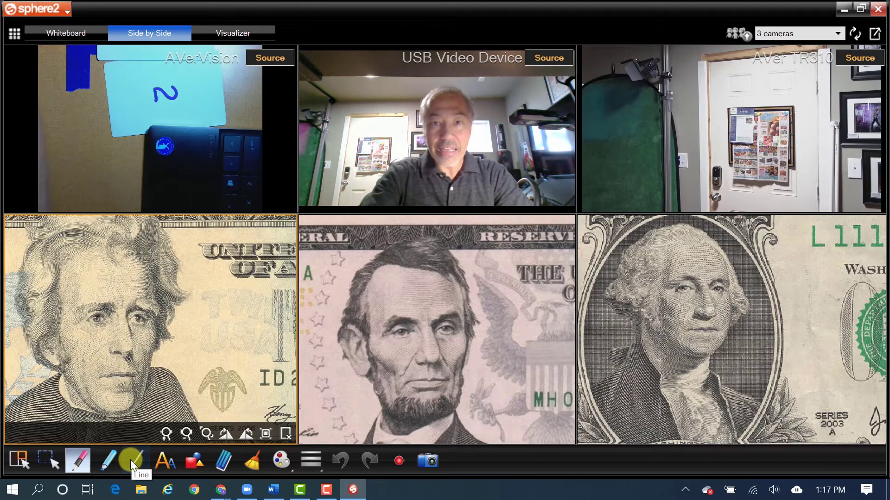
drag(126, 333, 752, 344)
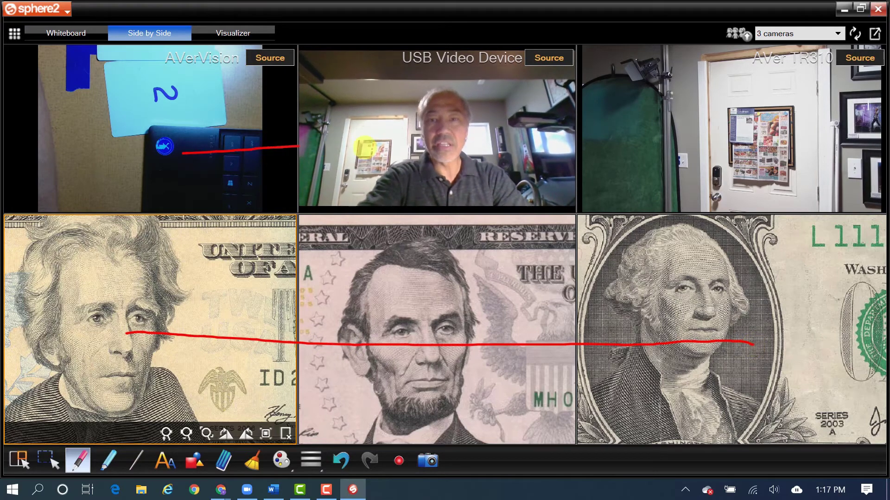
drag(366, 147, 759, 150)
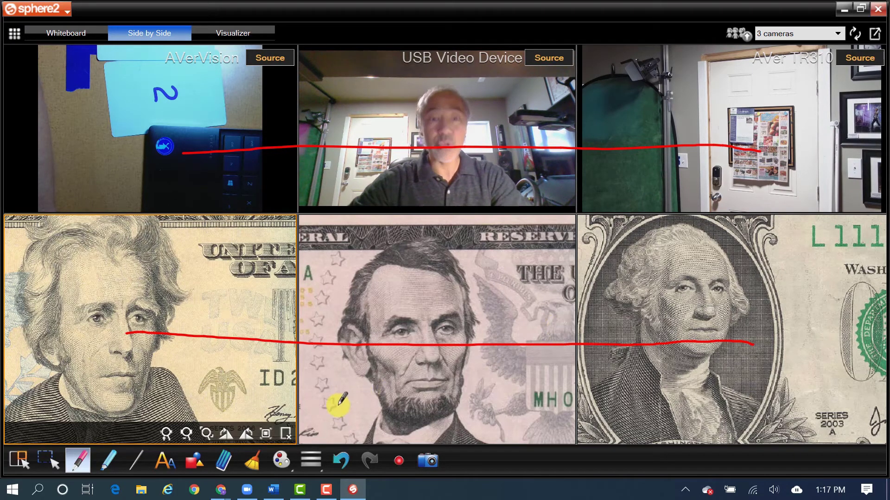
- Clear all the pen annotations and switch back to the pane selection tool
click(252, 461)
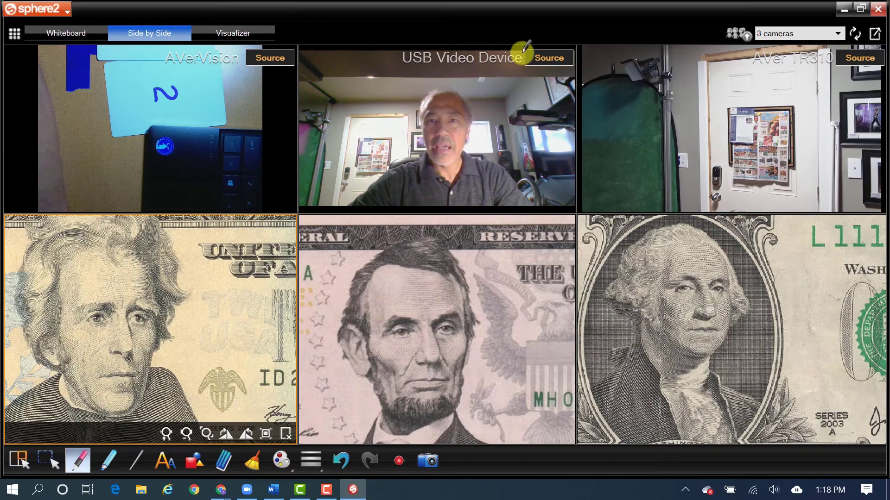
click(50, 463)
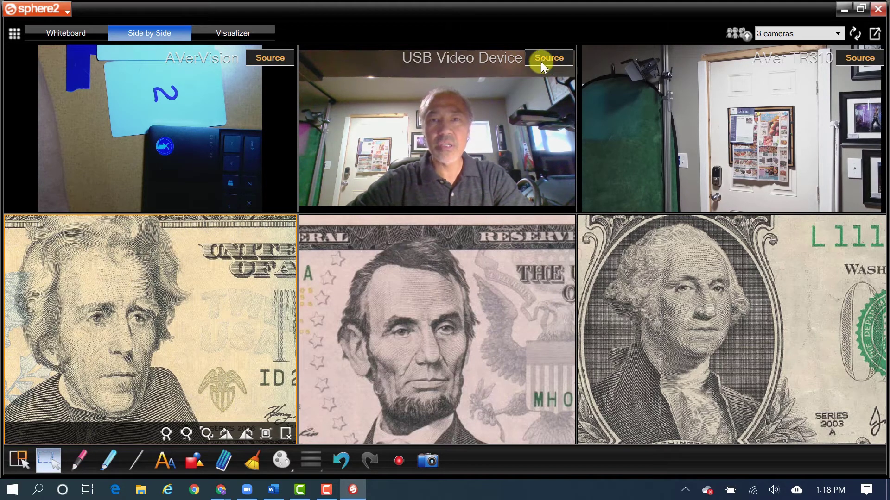
click(19, 459)
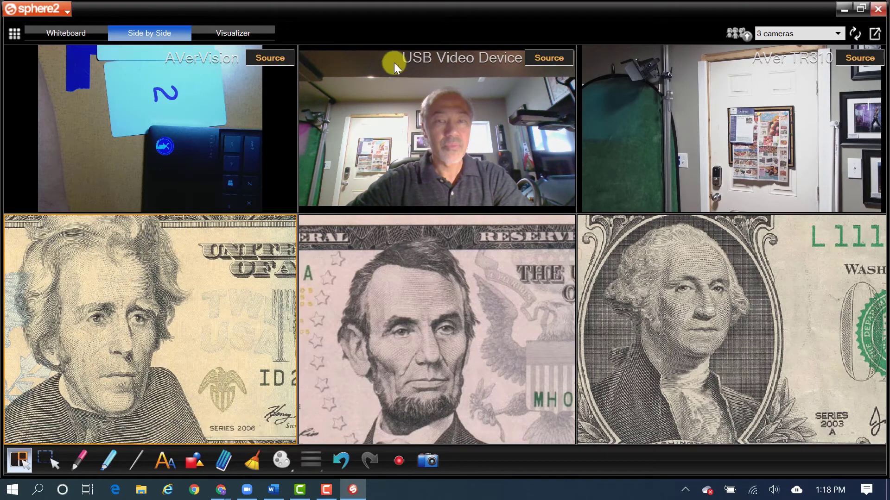
click(544, 59)
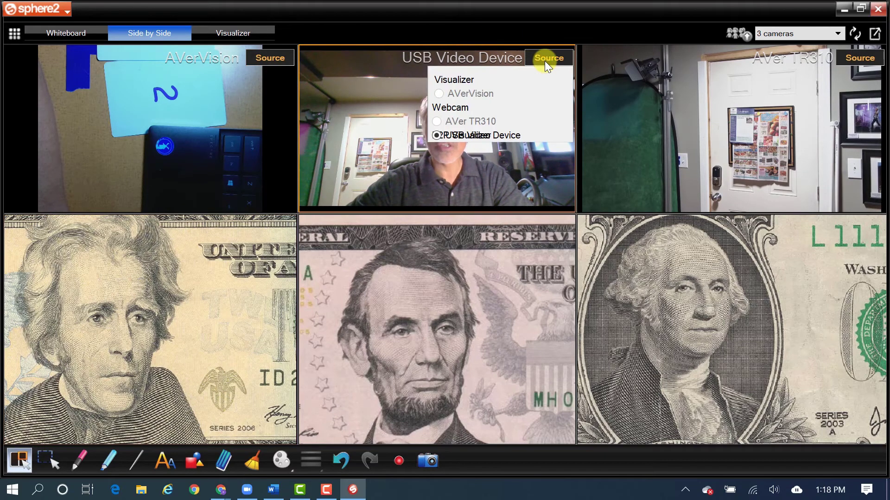
click(473, 107)
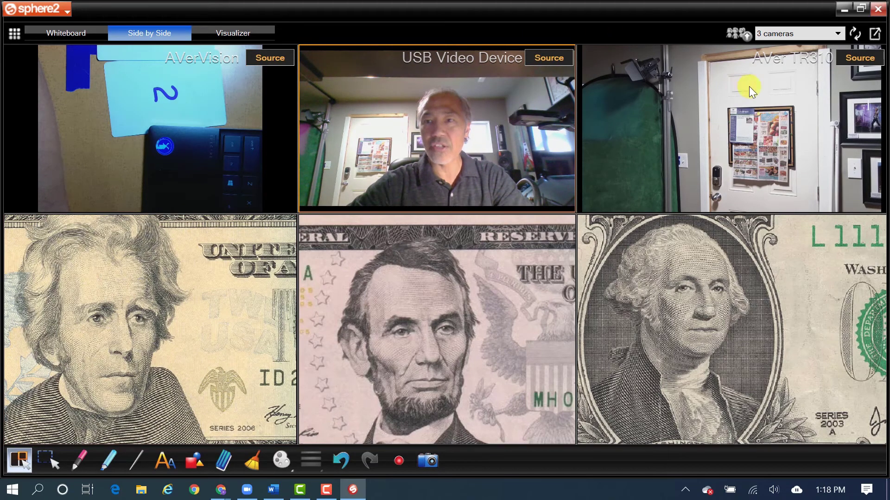
- Reduce the live feeds in the side-by-side view to 2 cameras, and finally to 1 camera
click(838, 35)
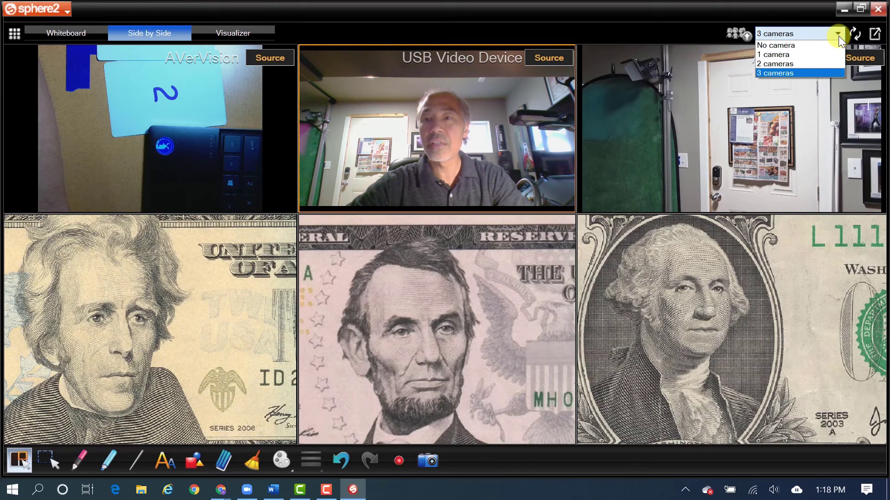
click(785, 63)
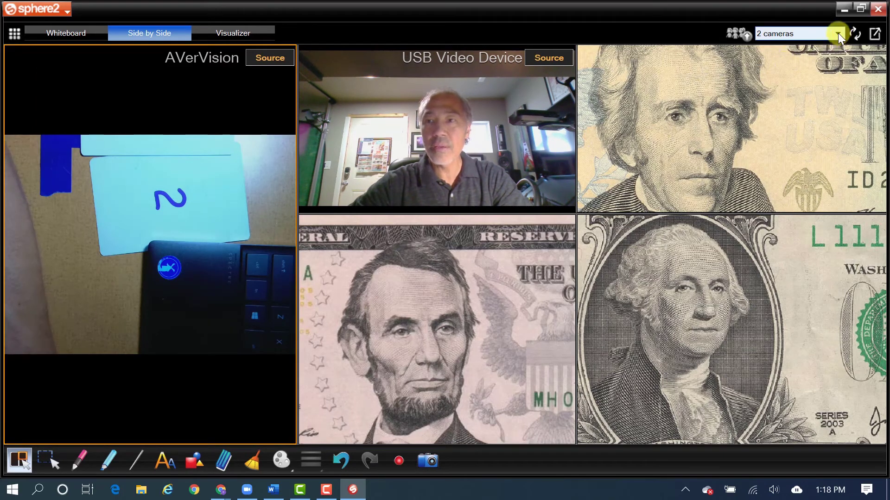
click(838, 34)
click(800, 55)
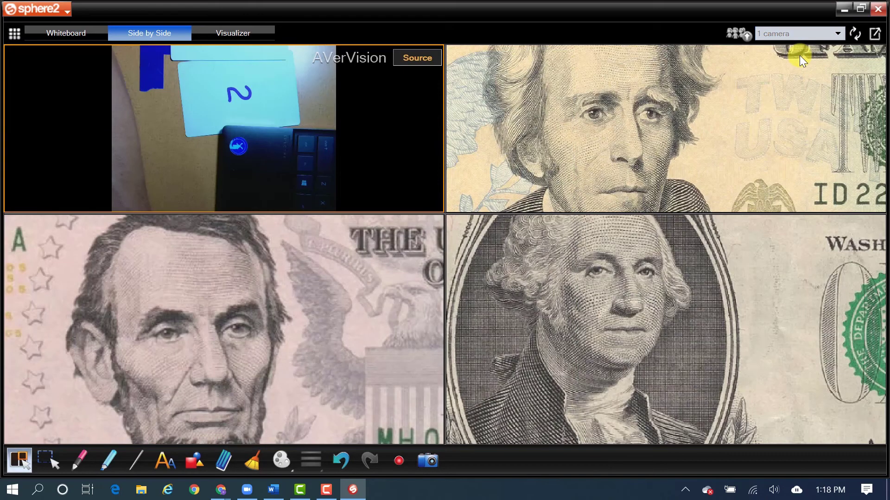
- Set the video source of the single remaining camera pane to USB Video Device
mouse_move(262, 210)
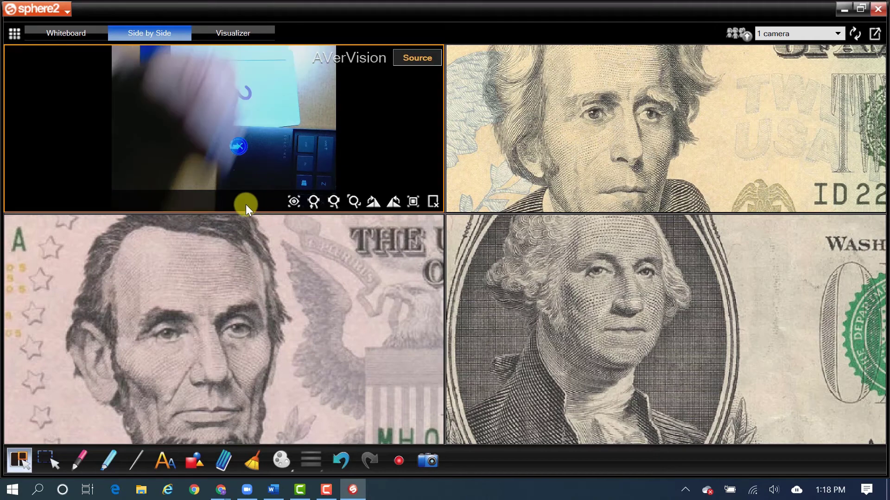
click(414, 55)
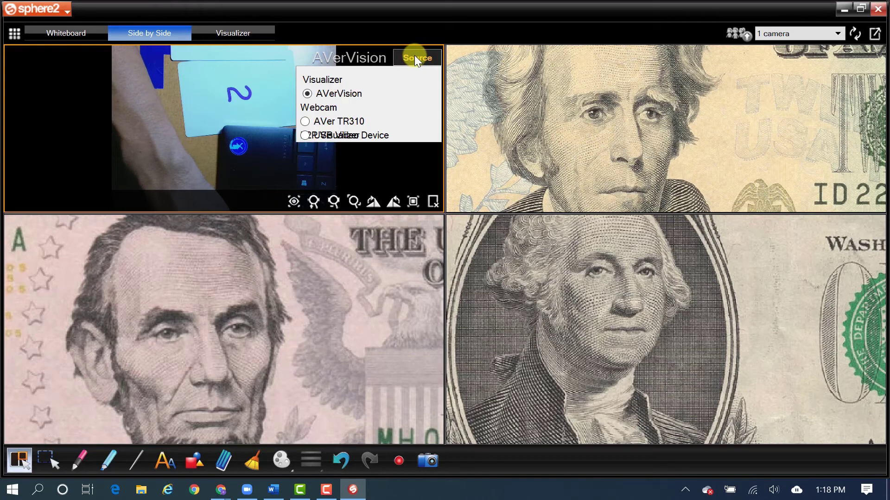
click(341, 134)
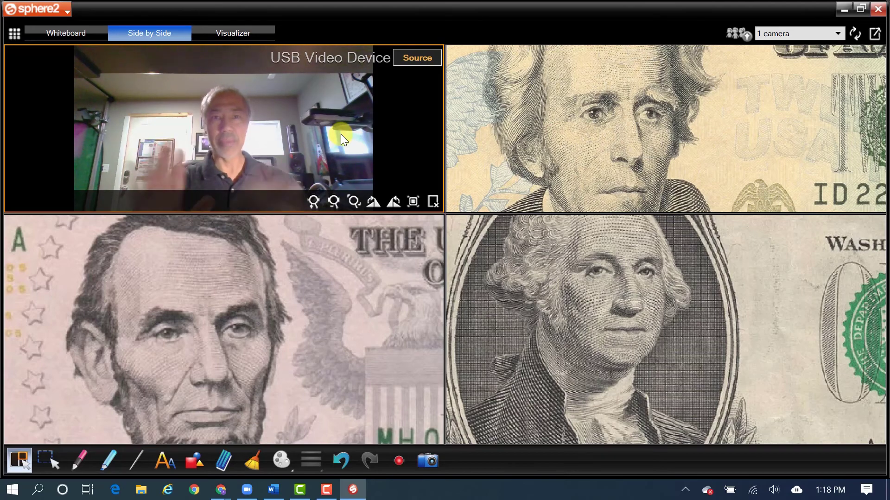